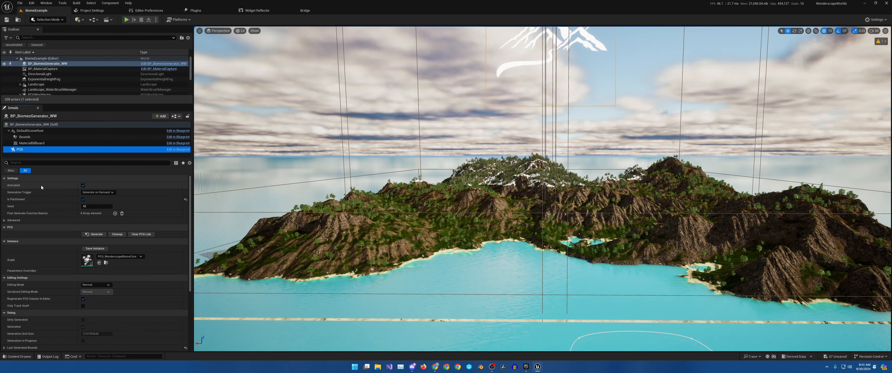
Open the Biome Core Data Asset assigned to BP_BiomesGenerator_WW in a narrower window placed clear of the island's main view.
click(29, 125)
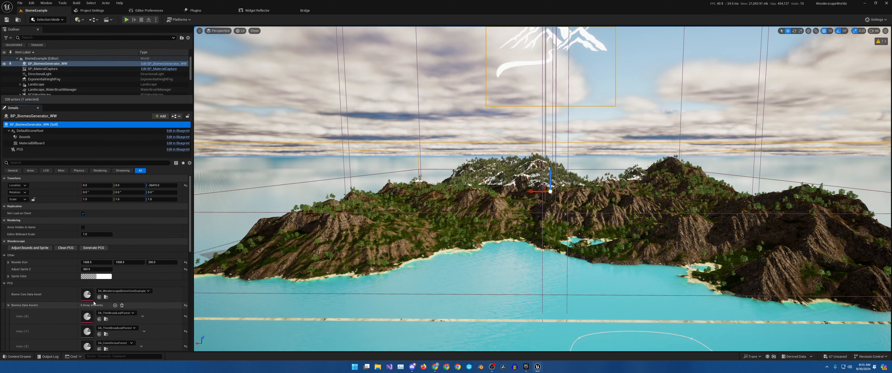
double_click(87, 295)
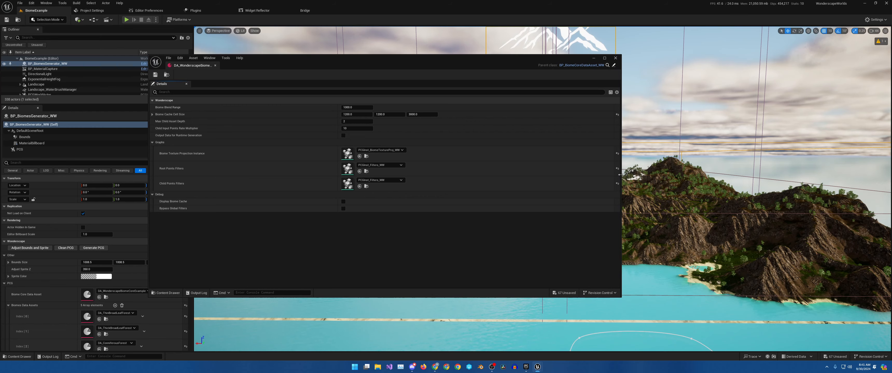
drag(620, 175, 441, 175)
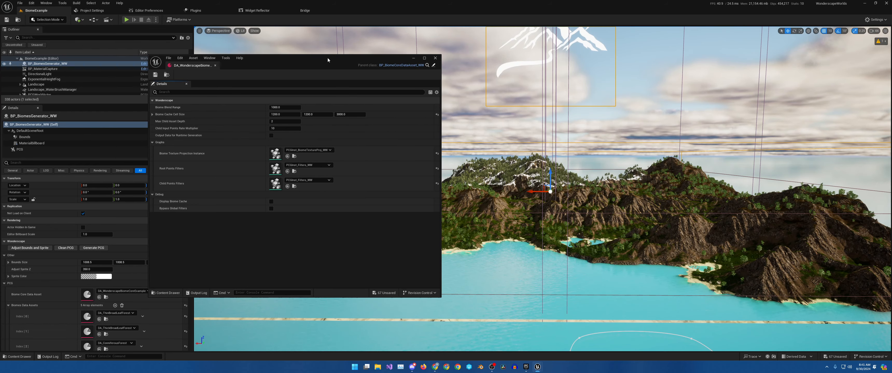
drag(327, 58, 775, 126)
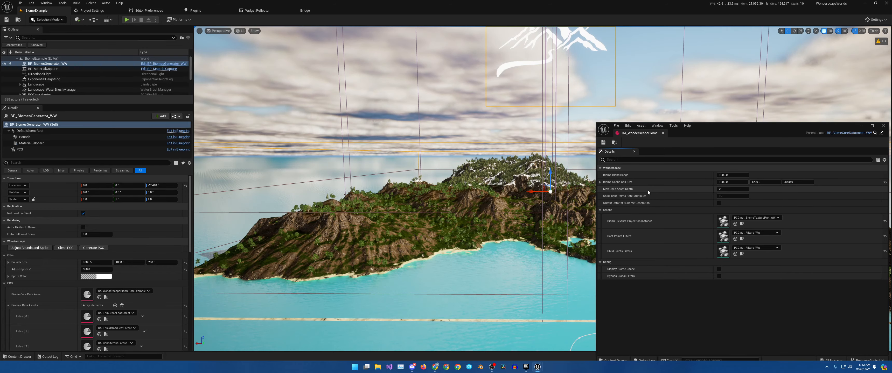
Examine the vegetation along the island's shoreline, closing in on the palm tree beside the small beach.
mouse_move(481, 211)
right_down()
mouse_move(495, 214)
mouse_move(482, 220)
right_up()
key(Escape)
key(w)
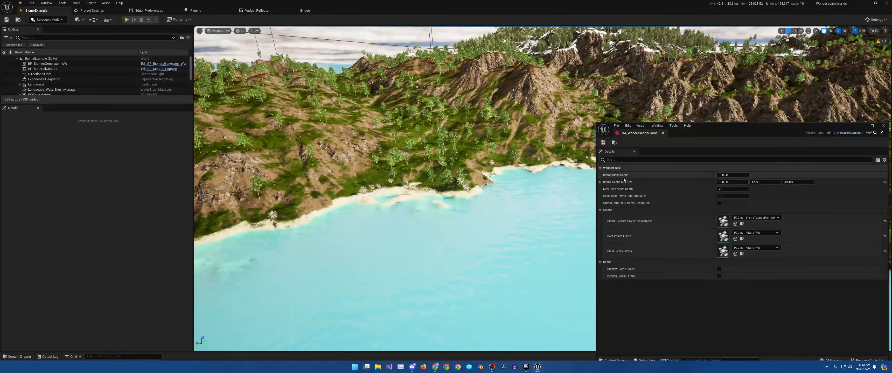
key(w)
right_drag(516, 194, 504, 143)
scroll(540, 198, down, 2)
key(w)
key(s)
scroll(533, 194, down, 4)
key(w)
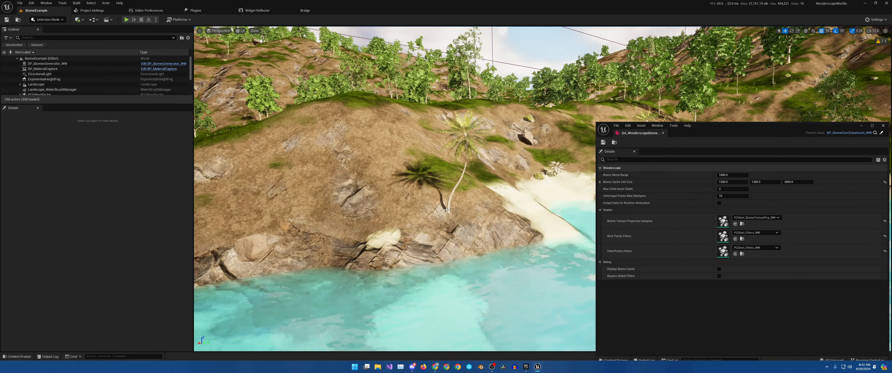
right_drag(470, 209, 446, 199)
scroll(461, 209, down, 3)
key(d)
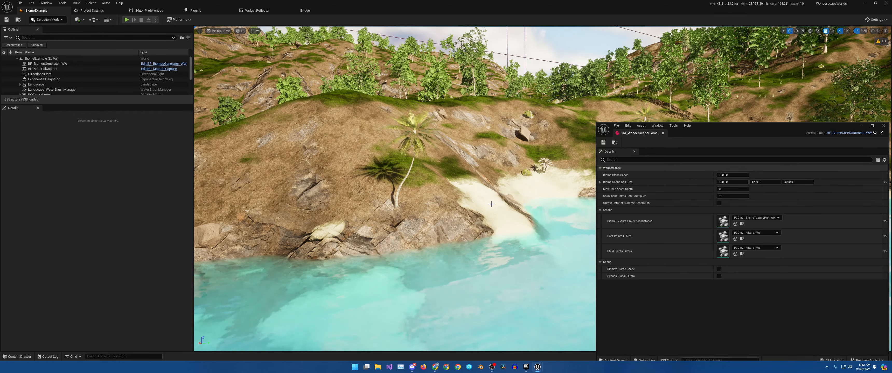
right_drag(498, 206, 455, 198)
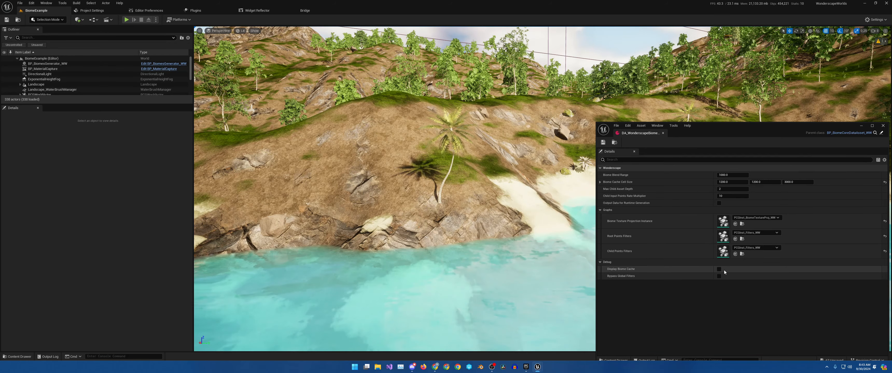
View the bay and its wooded hillsides from farther away, keeping all the core data asset's settings readable.
drag(727, 127, 735, 239)
right_drag(540, 194, 588, 180)
key(s)
scroll(592, 256, up, 5)
right_drag(439, 152, 393, 136)
key(w)
drag(732, 242, 705, 196)
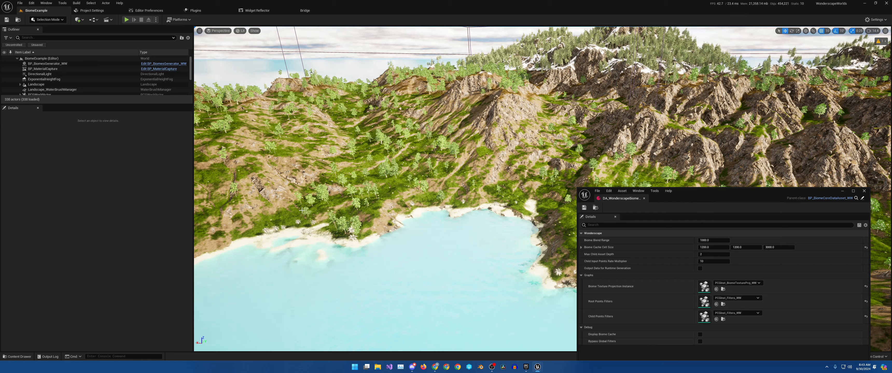
drag(687, 194, 676, 162)
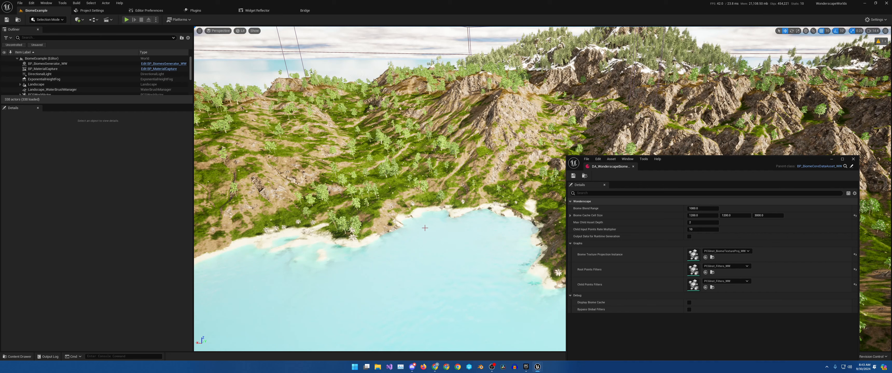
drag(707, 169, 641, 107)
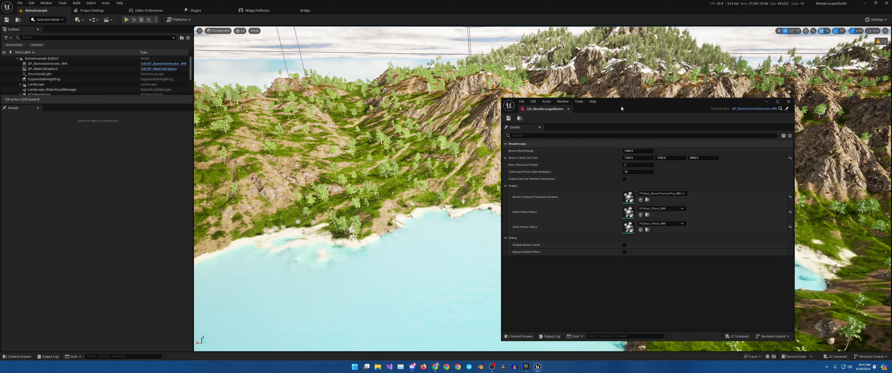
Inspect the small plants and rocks around the tree trunks on the grassy slope up close, and return to the data asset's settings.
drag(621, 105, 571, 285)
mouse_move(560, 211)
right_down()
mouse_move(582, 229)
mouse_move(565, 215)
right_up()
scroll(561, 212, down, 4)
key(w)
scroll(575, 228, up, 2)
scroll(580, 226, down, 2)
key(w)
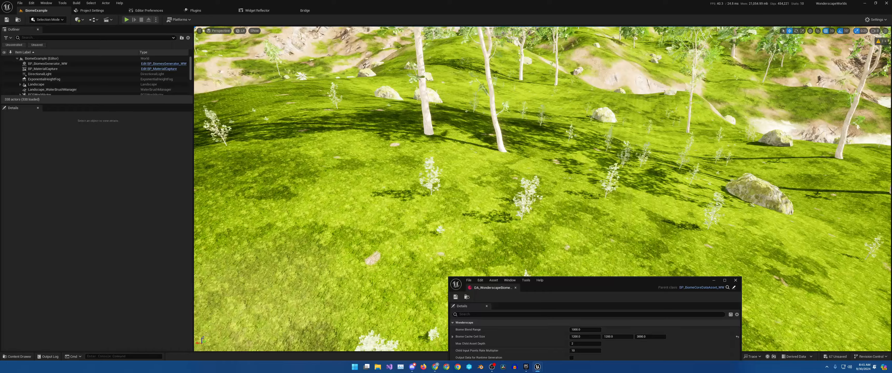
right_drag(534, 177, 505, 181)
key(s)
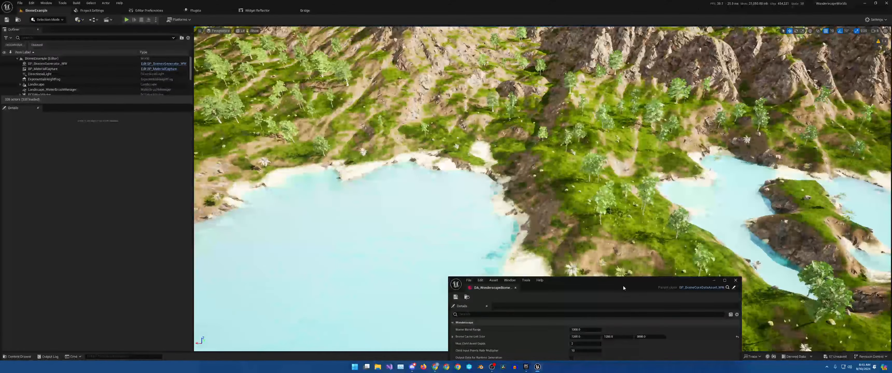
drag(622, 285, 619, 114)
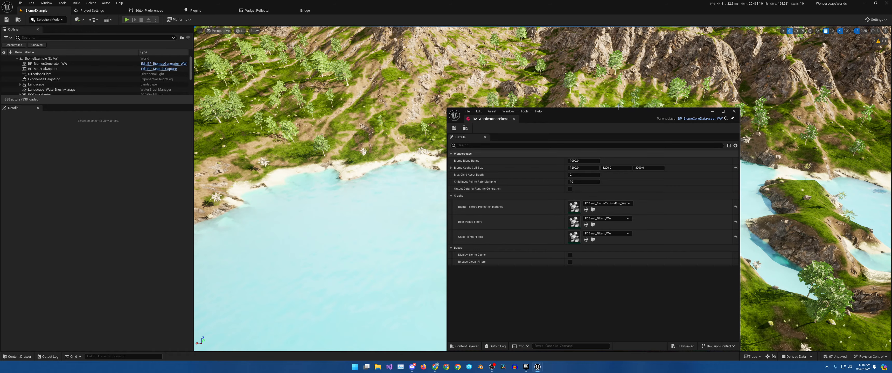
Survey the hillsides and rocky mountains beyond the bay, with the data asset's window moved clear of the central slopes.
drag(609, 115, 571, 203)
right_drag(567, 166, 570, 145)
drag(571, 200, 580, 177)
right_drag(446, 130, 446, 132)
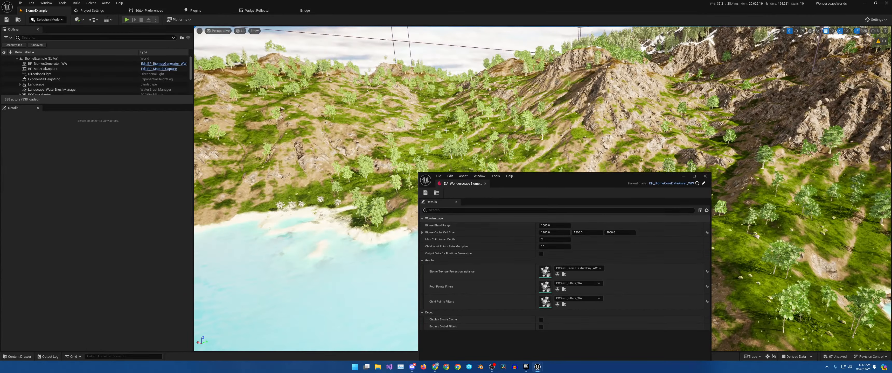
right_drag(569, 103, 623, 98)
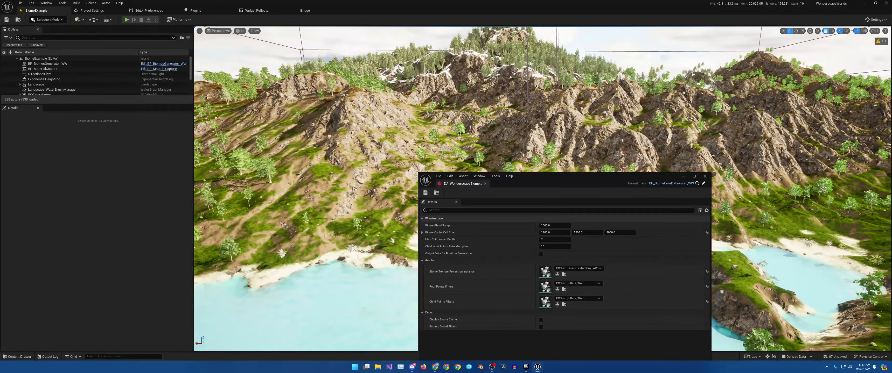
drag(594, 175, 611, 86)
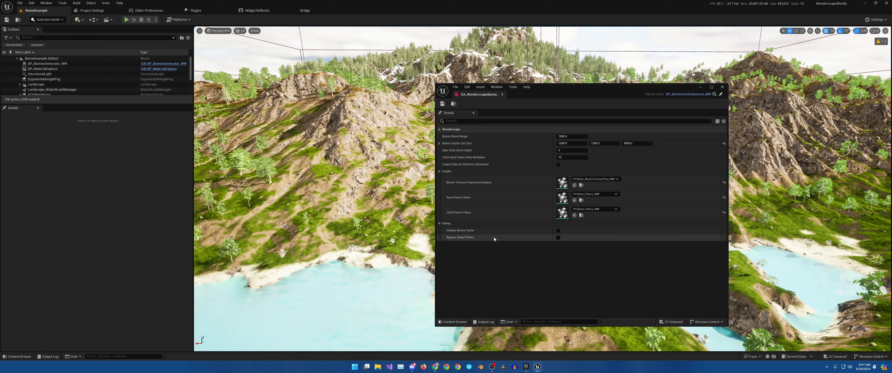
drag(570, 94, 698, 104)
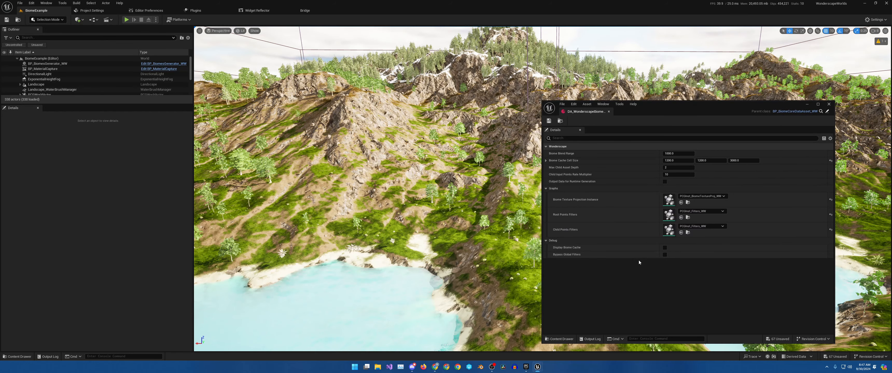